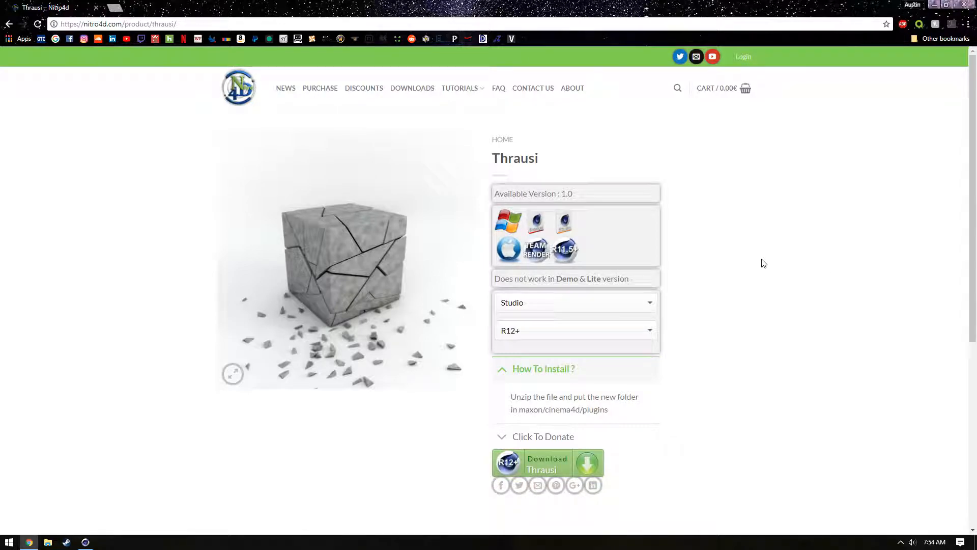
- Switch from the browser to Cinema 4D and add a MoText object to the empty scene
click(934, 4)
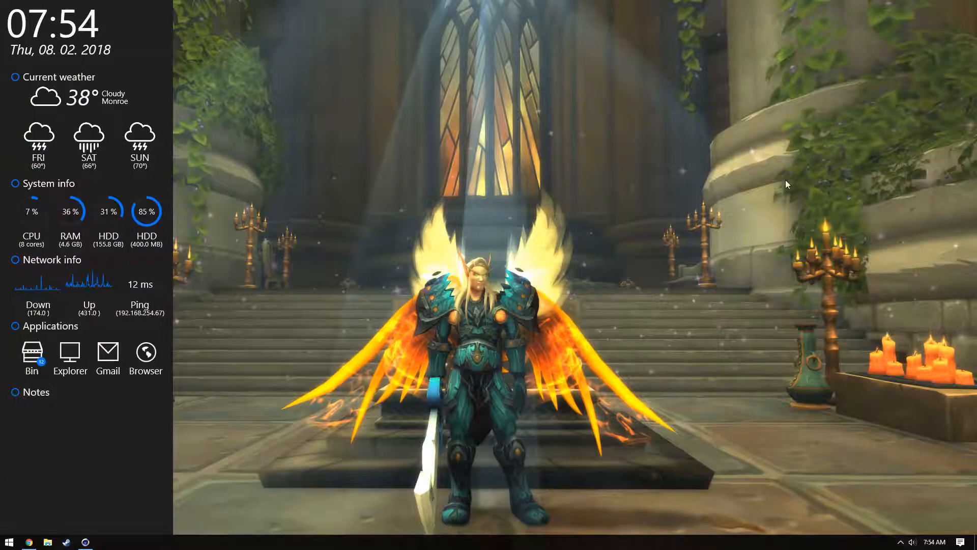
click(85, 541)
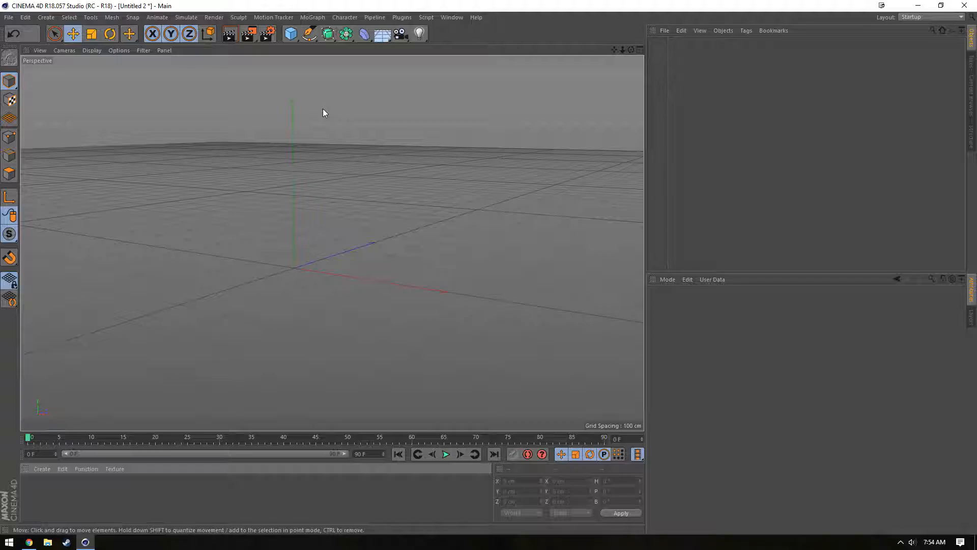
click(313, 18)
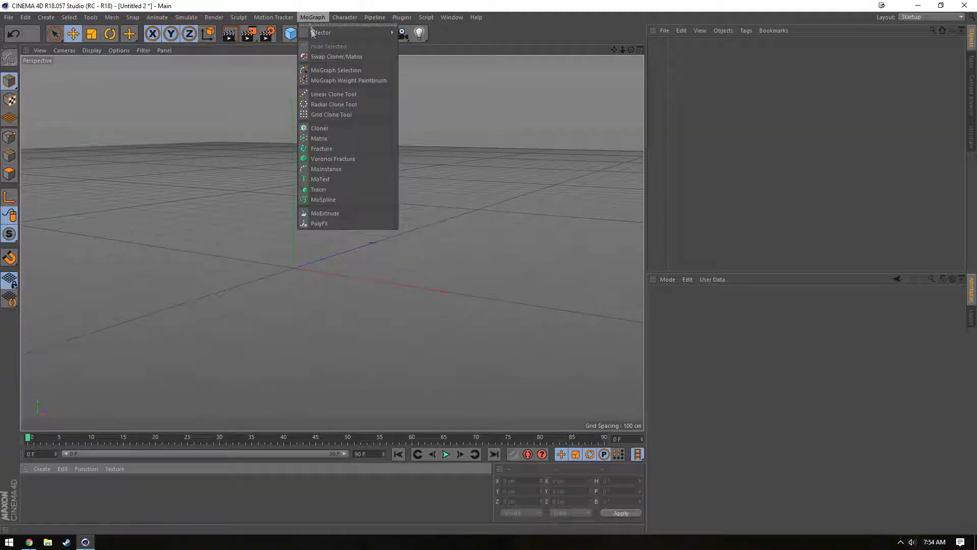
click(343, 179)
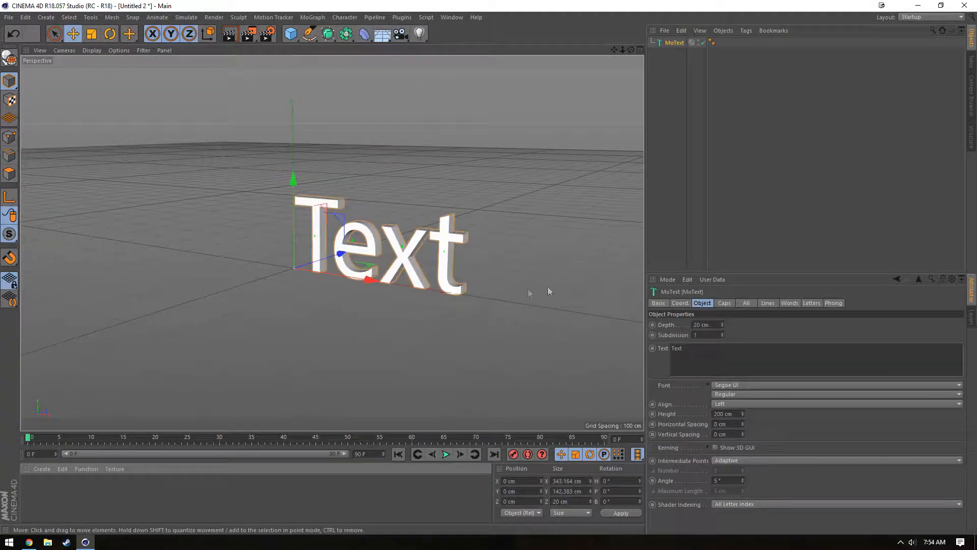
- Change the MoText object's text to "Hello" and set its depth to 51 cm
double_click(709, 353)
text(Hello)
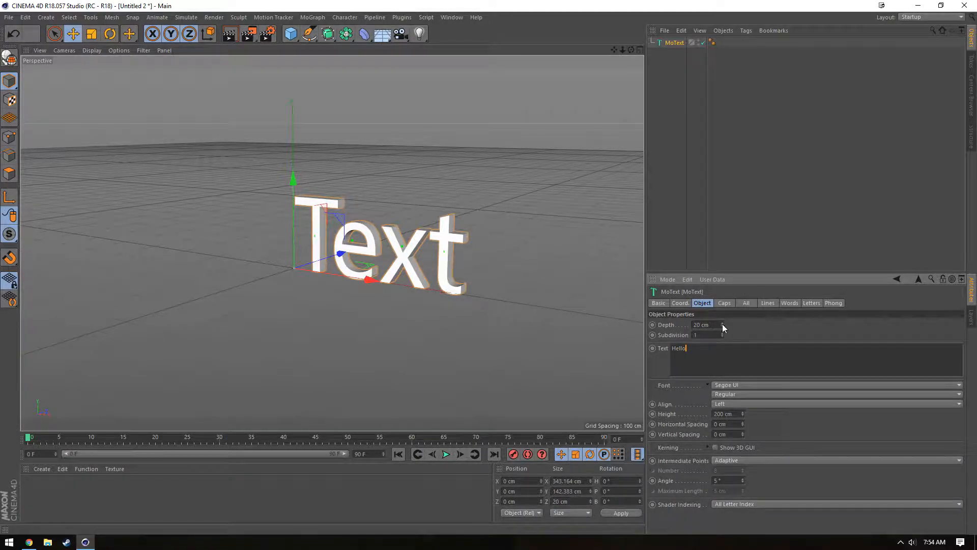
click(755, 341)
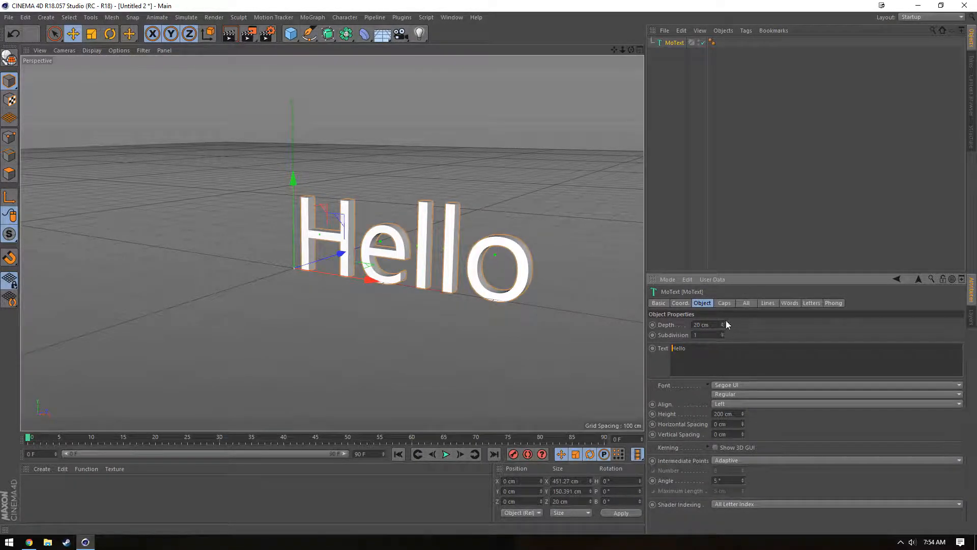
drag(722, 323, 723, 306)
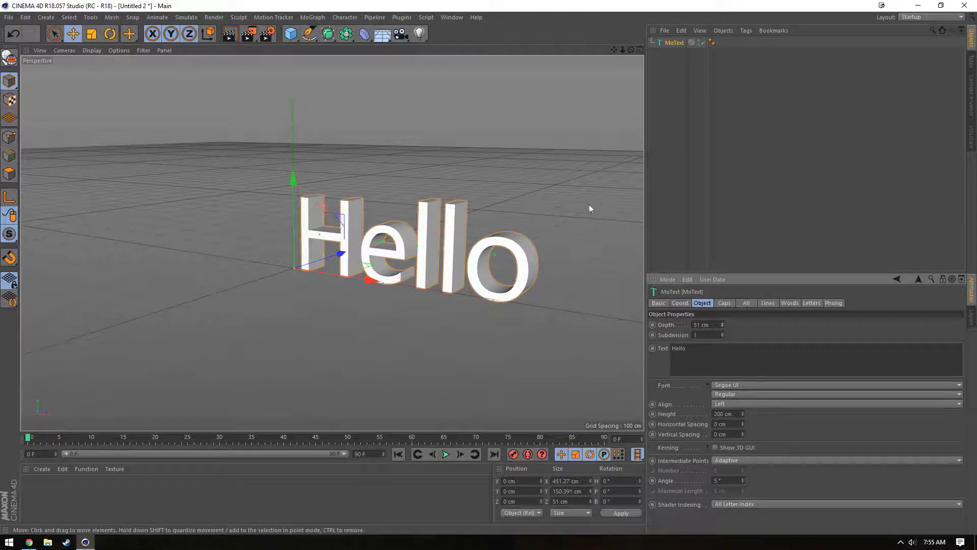
- Break the "Hello" text into 100 pieces with the Thrausi plugin and close its dialog
click(409, 19)
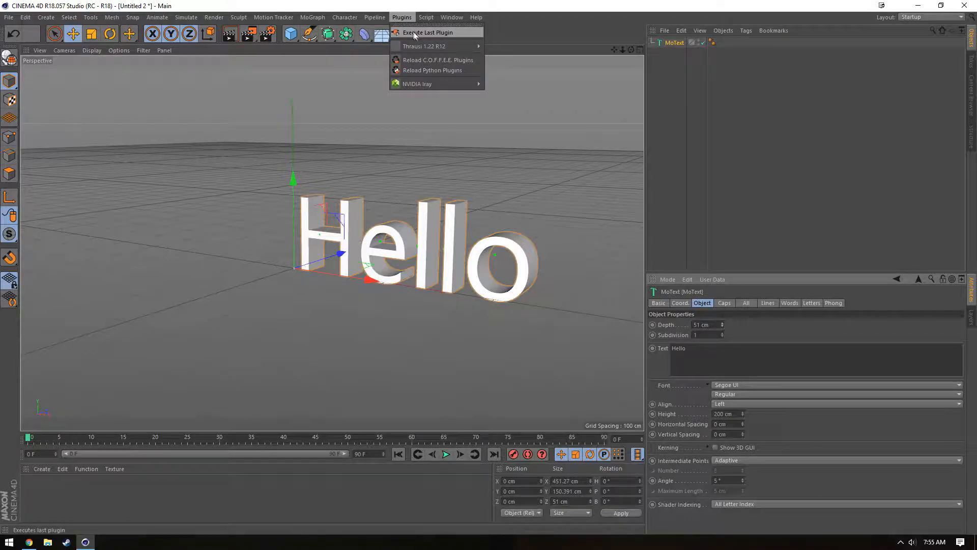
mouse_move(423, 44)
click(497, 50)
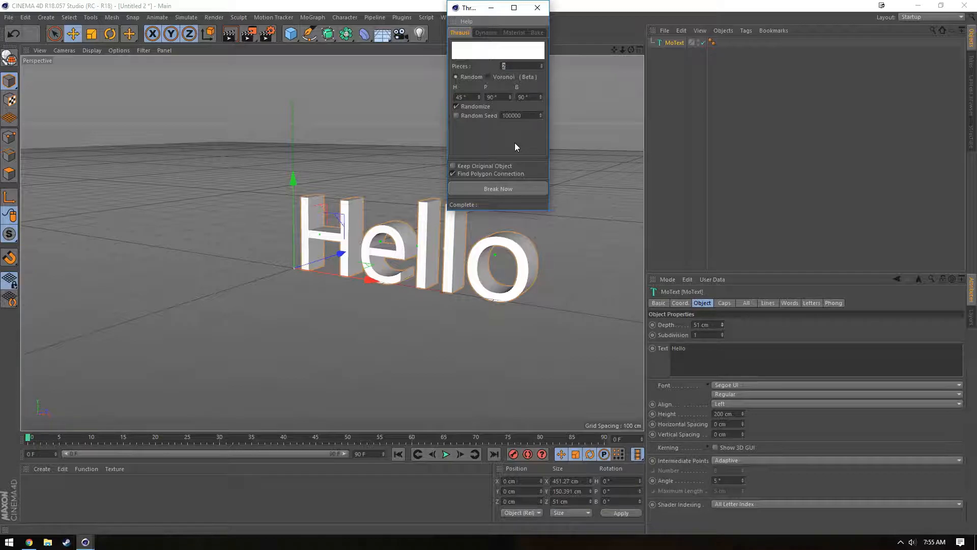
text(100)
click(509, 193)
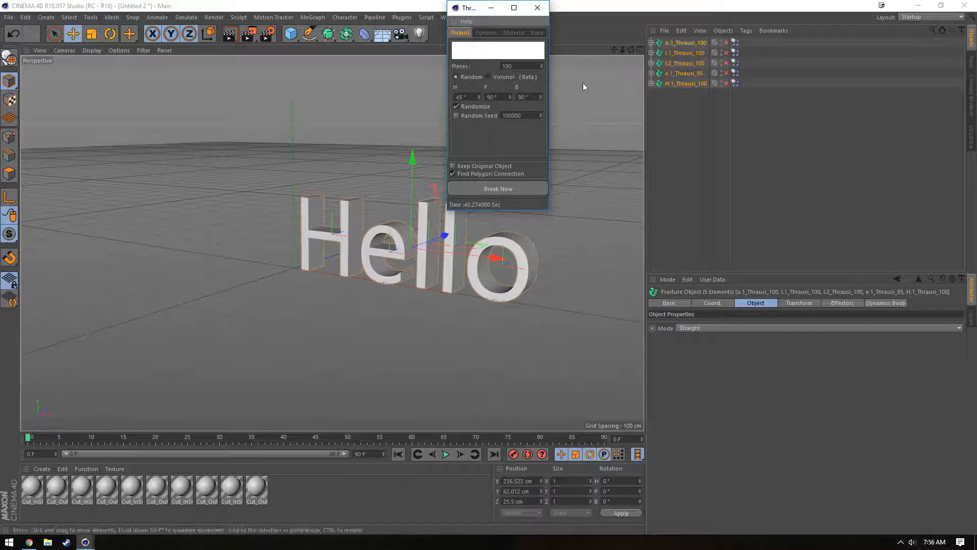
click(534, 7)
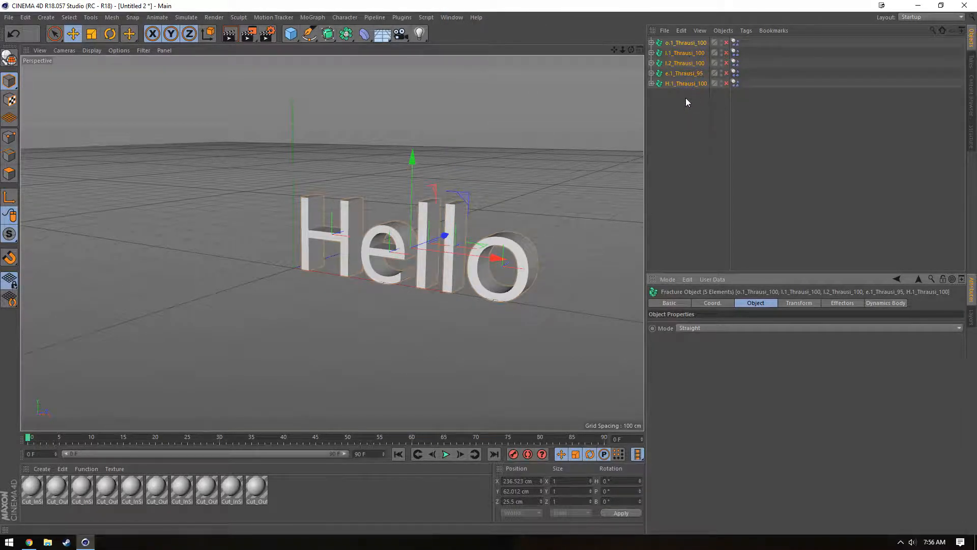
- Examine the list of pieces inside the letter H's fracture object
click(650, 83)
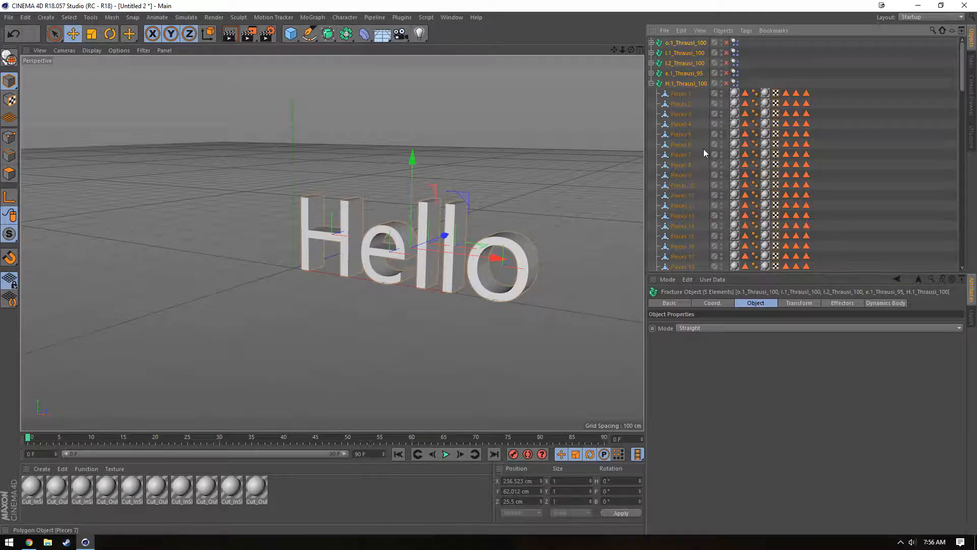
scroll(700, 153, down, 15)
scroll(692, 150, up, 18)
click(652, 83)
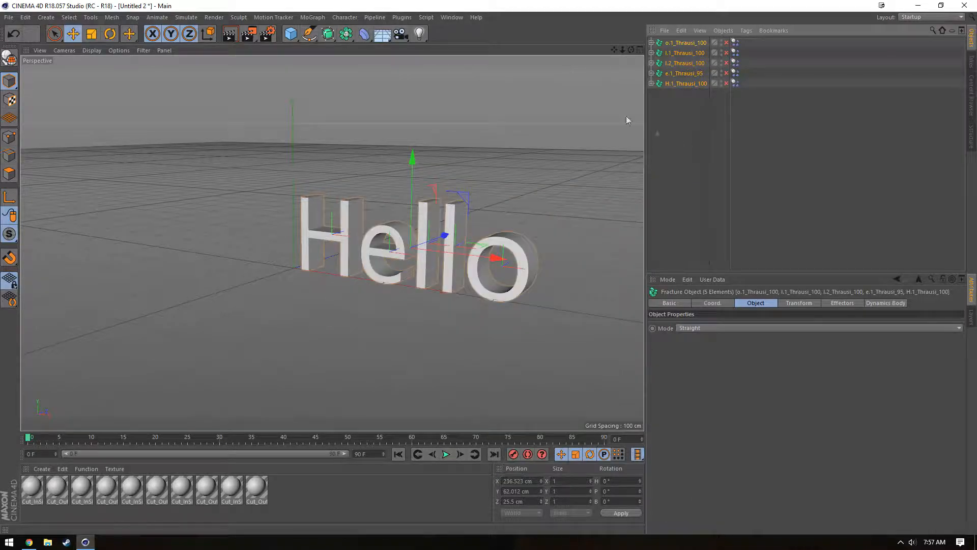
- Add a Random effector and nest all five Thrausi fracture objects under it
click(321, 18)
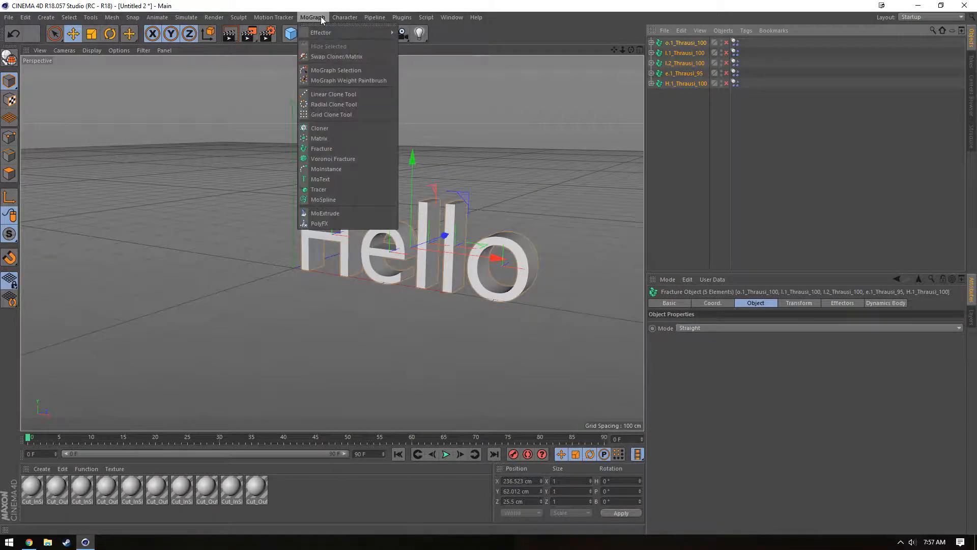
mouse_move(329, 32)
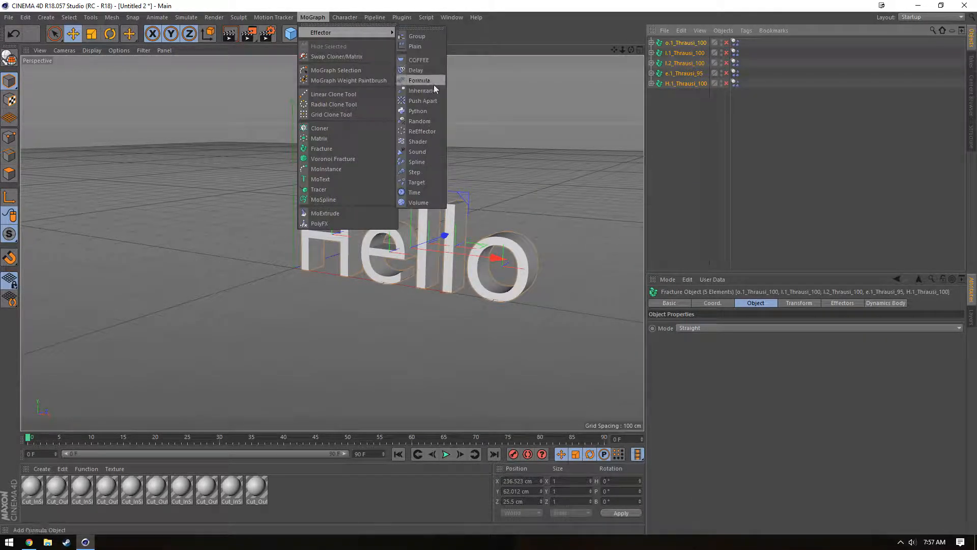
click(426, 120)
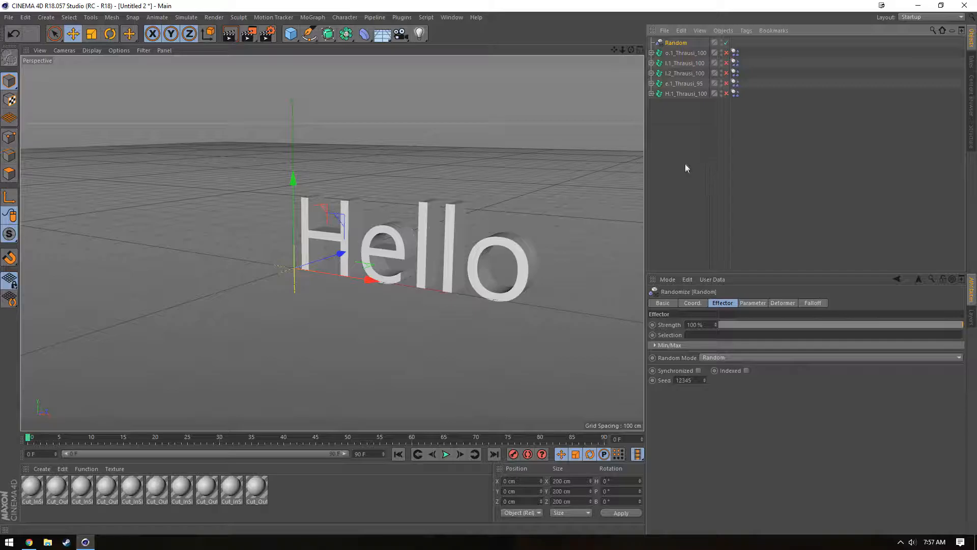
drag(681, 112, 676, 44)
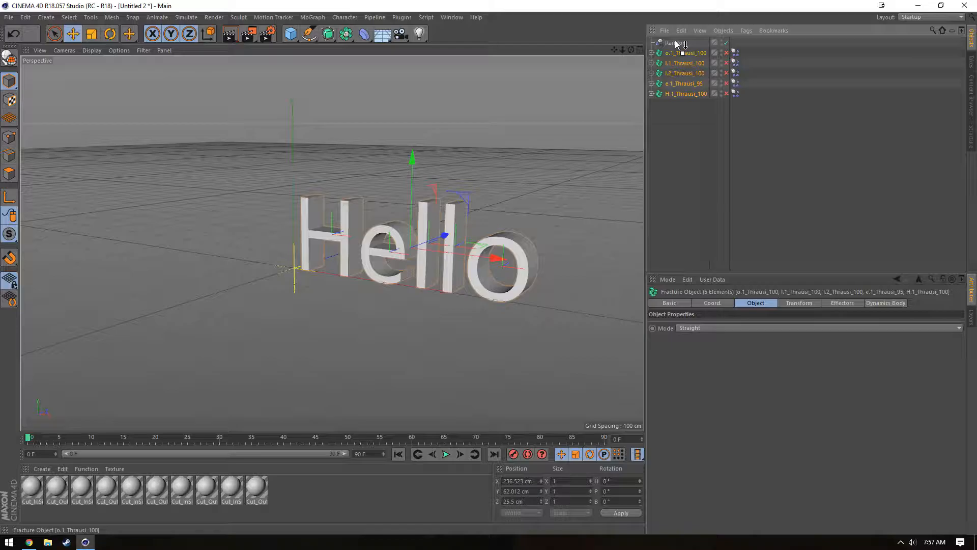
drag(676, 42, 675, 43)
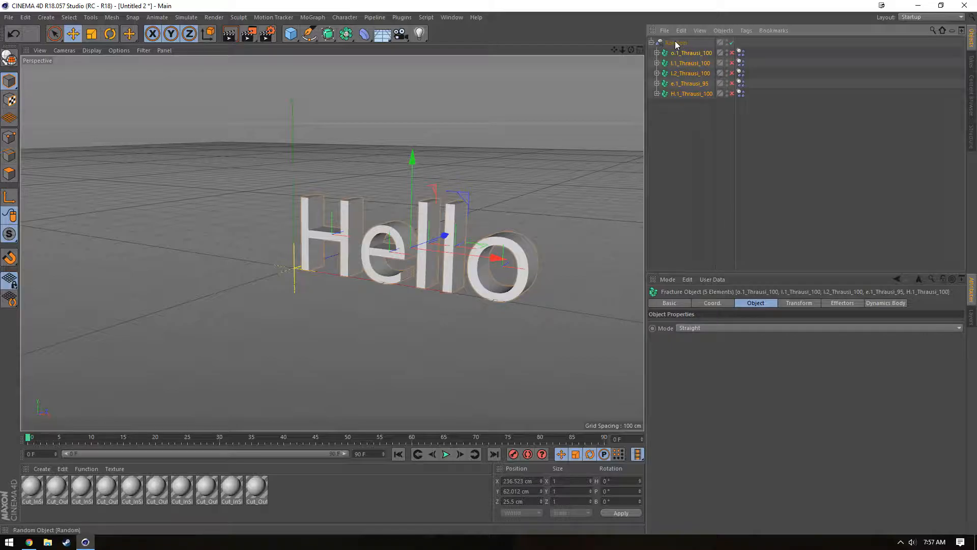
- Enable all five letter fracture objects nested under the Random effector
click(732, 62)
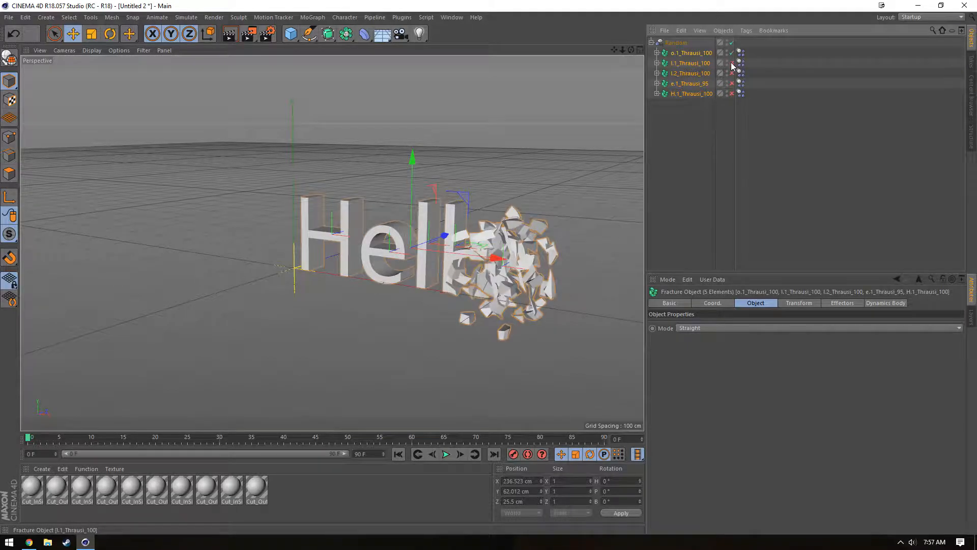
click(732, 73)
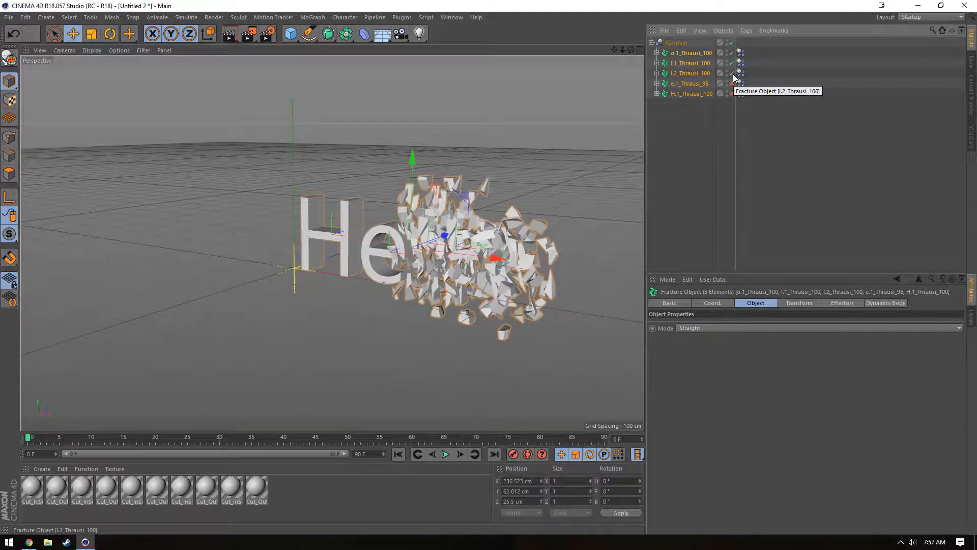
click(732, 93)
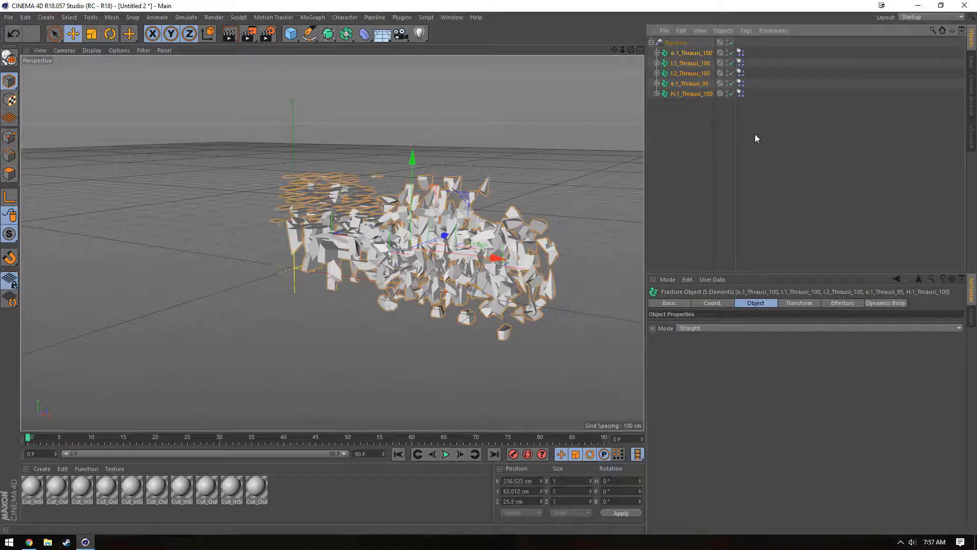
- Set the Random effector's strength to 1 %
click(669, 44)
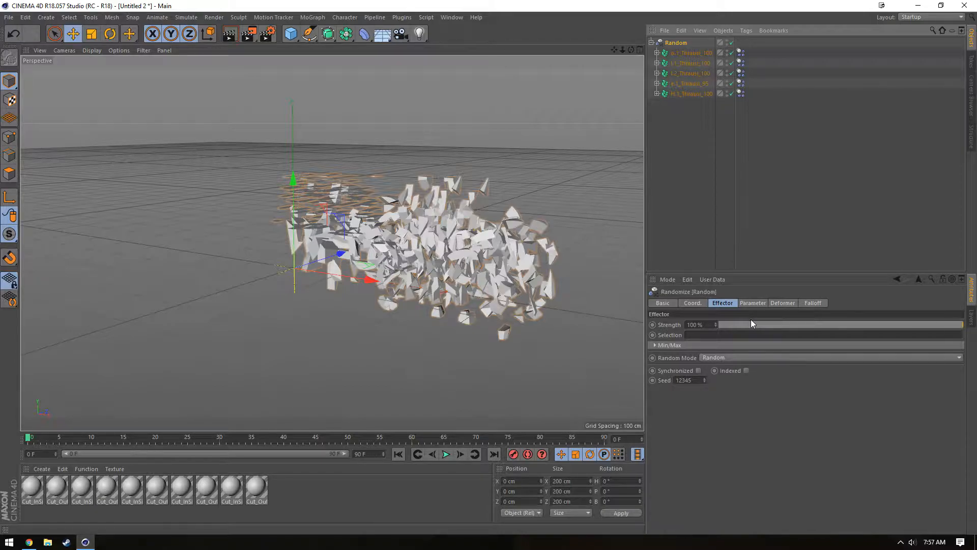
drag(750, 322, 723, 327)
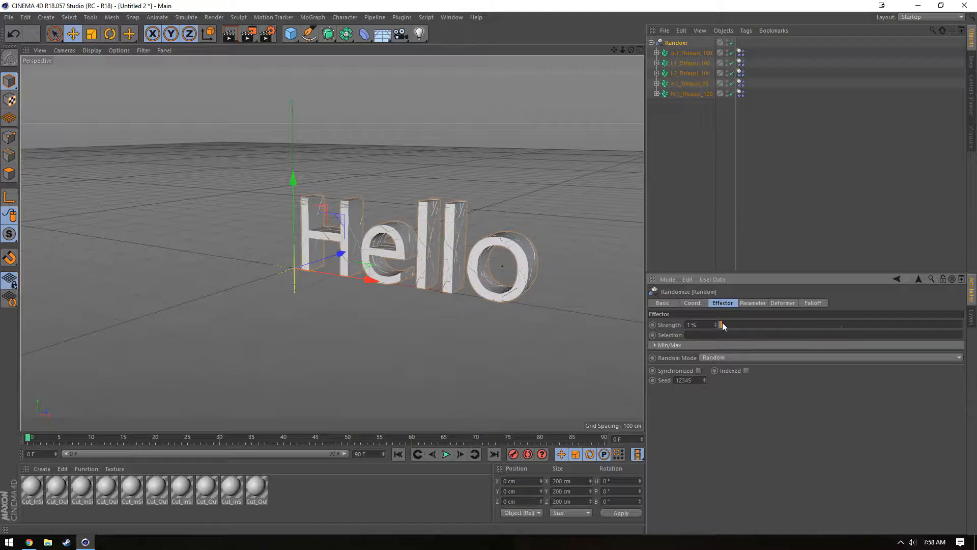
drag(721, 323, 731, 325)
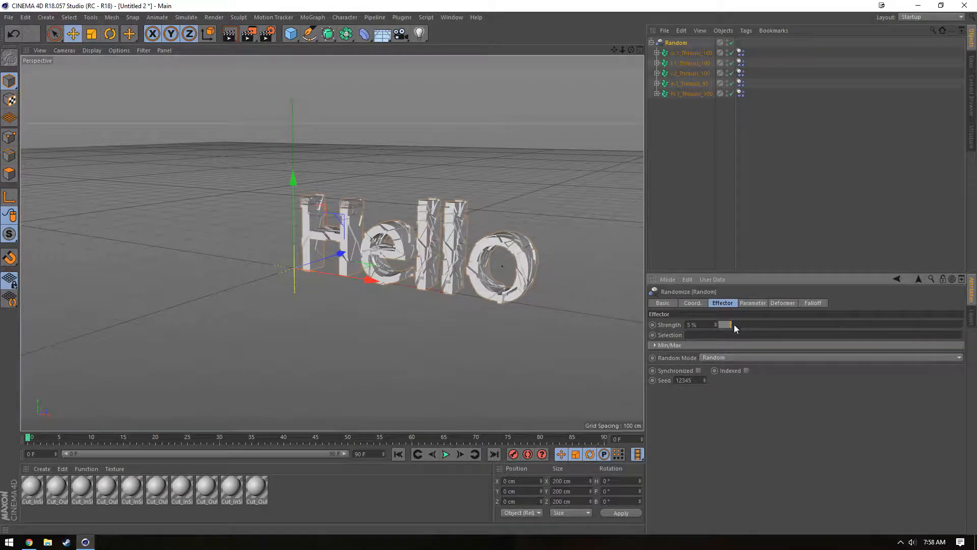
drag(726, 327, 723, 327)
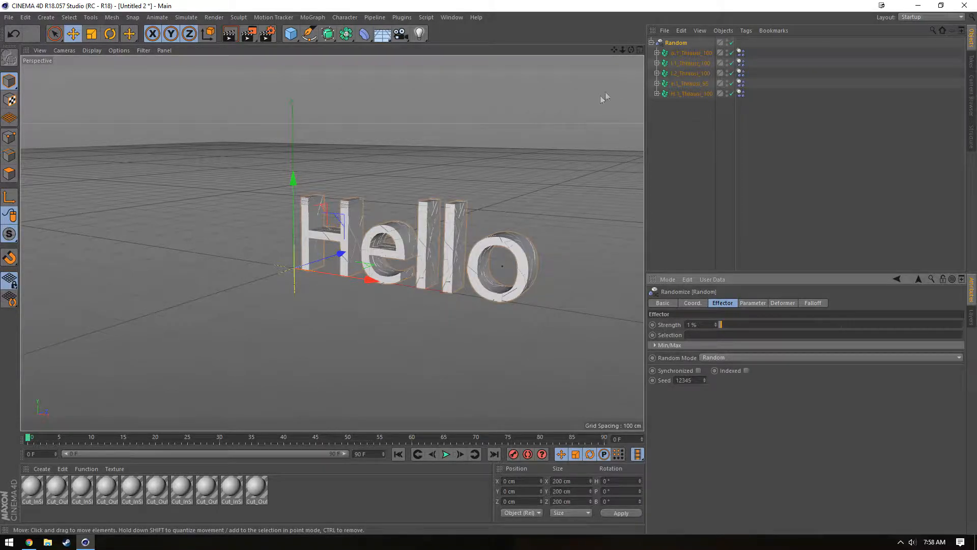
- Preview a viewport render of the cracked "Hello" text from a closer, more frontal angle
scroll(506, 170, up, 5)
scroll(522, 163, up, 2)
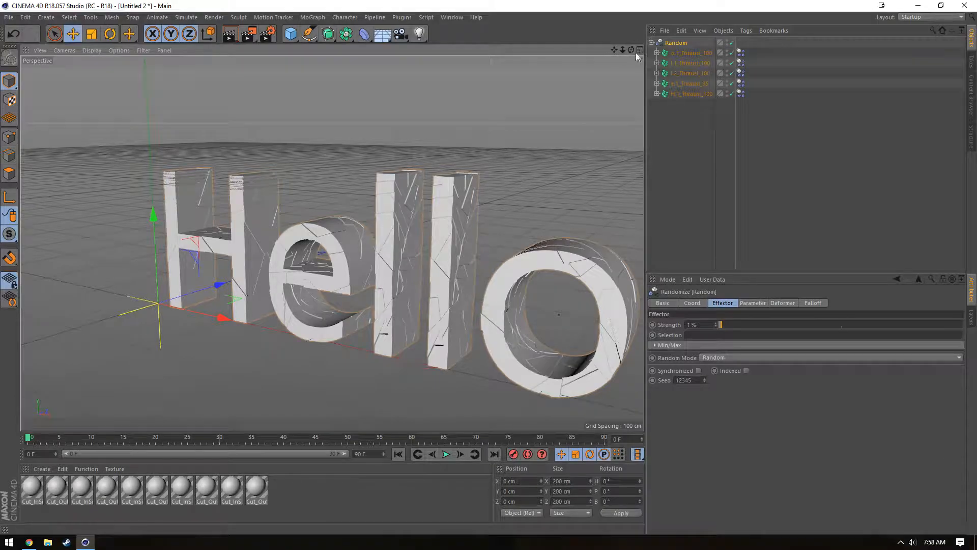
drag(631, 49, 689, 40)
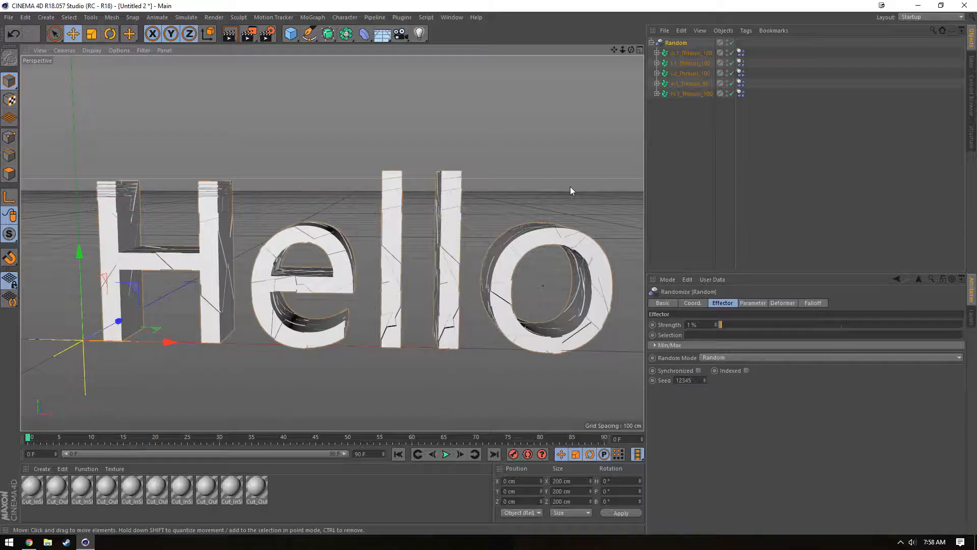
click(232, 34)
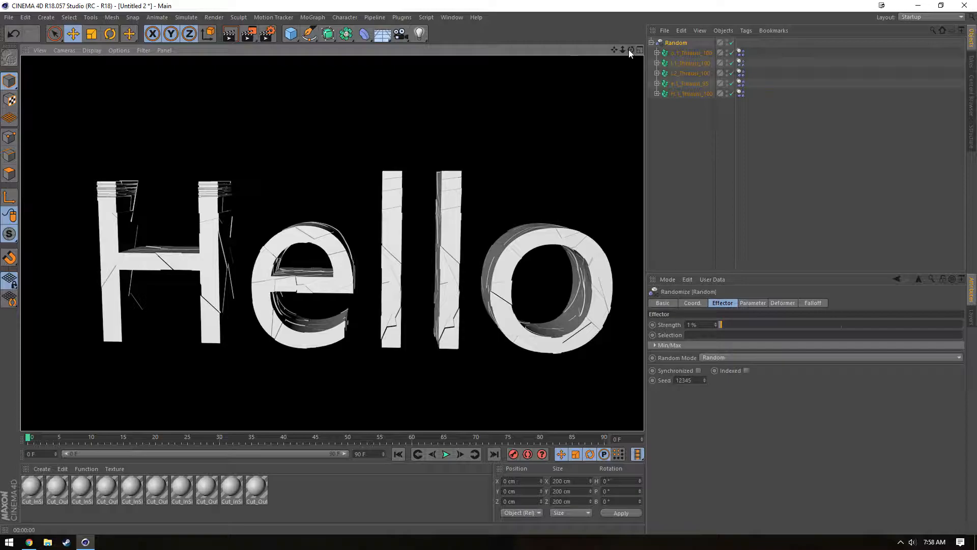
drag(630, 49, 637, 51)
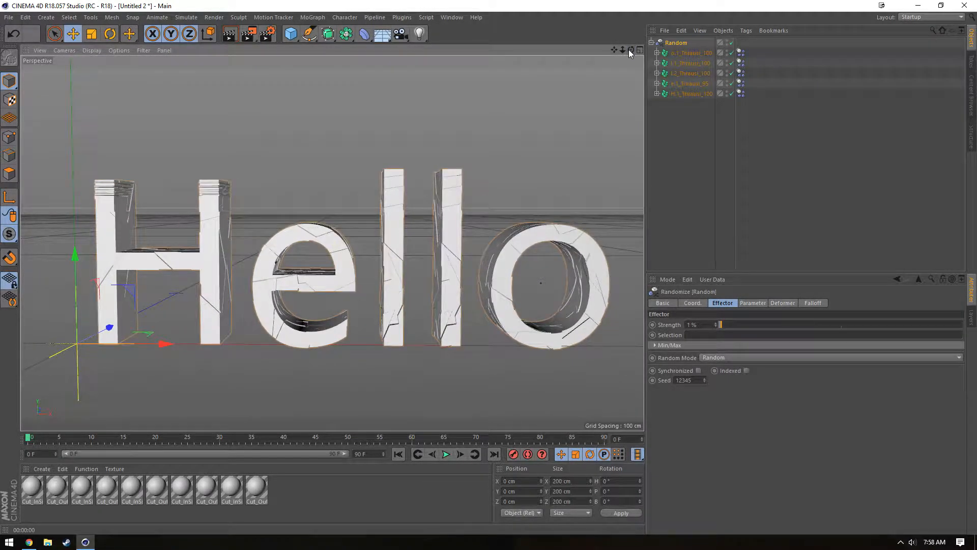